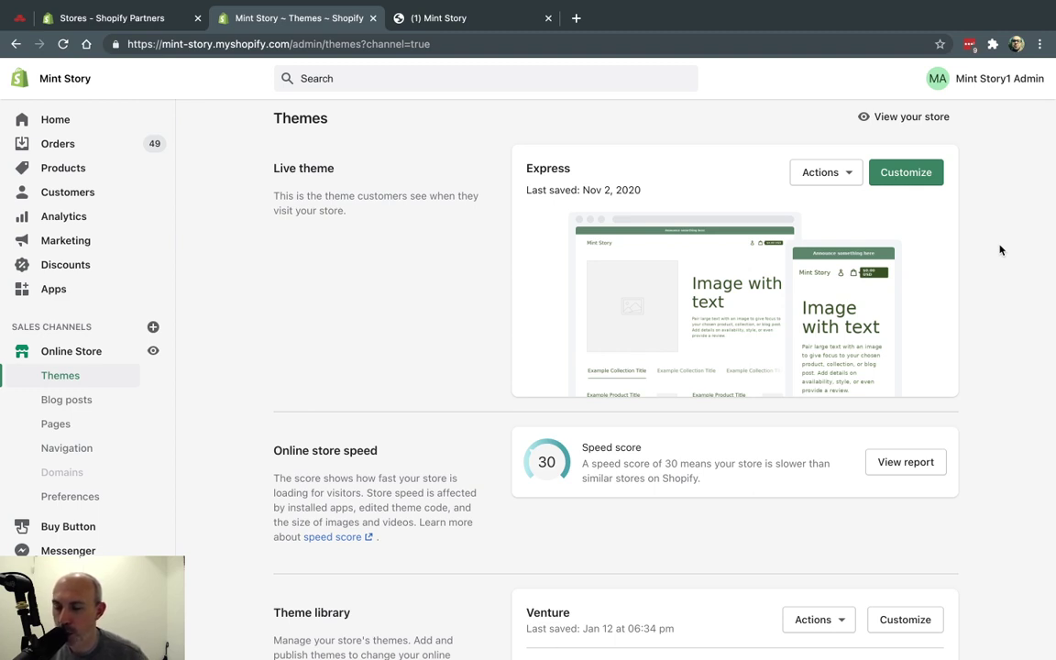
Step: Review the live Mint Story storefront and the list of themes in the store's theme library
left_click(445, 17)
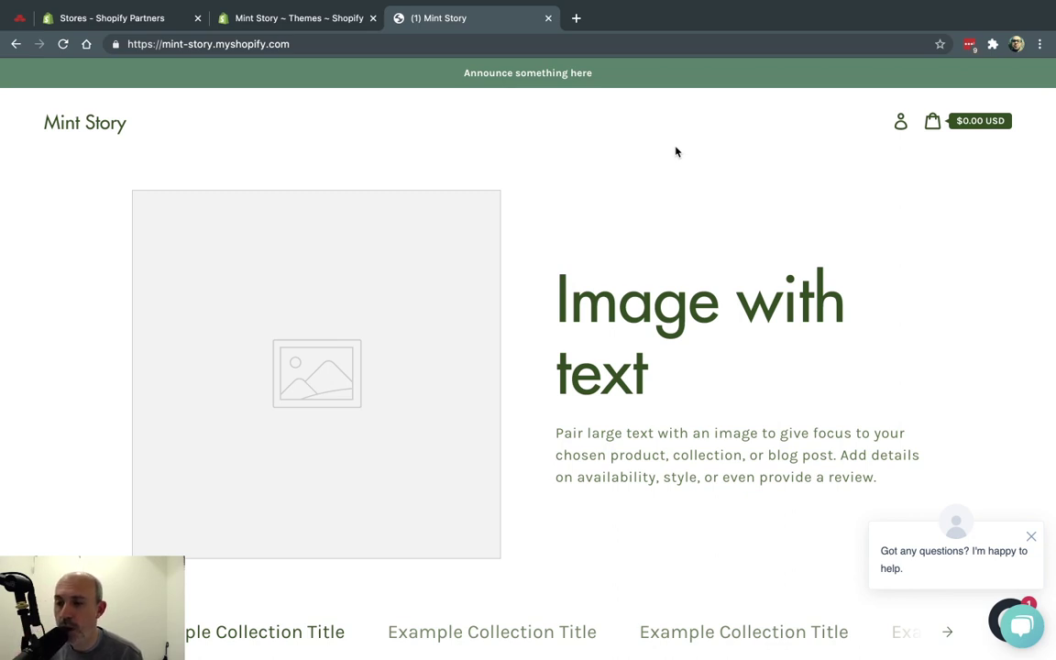
left_click(327, 18)
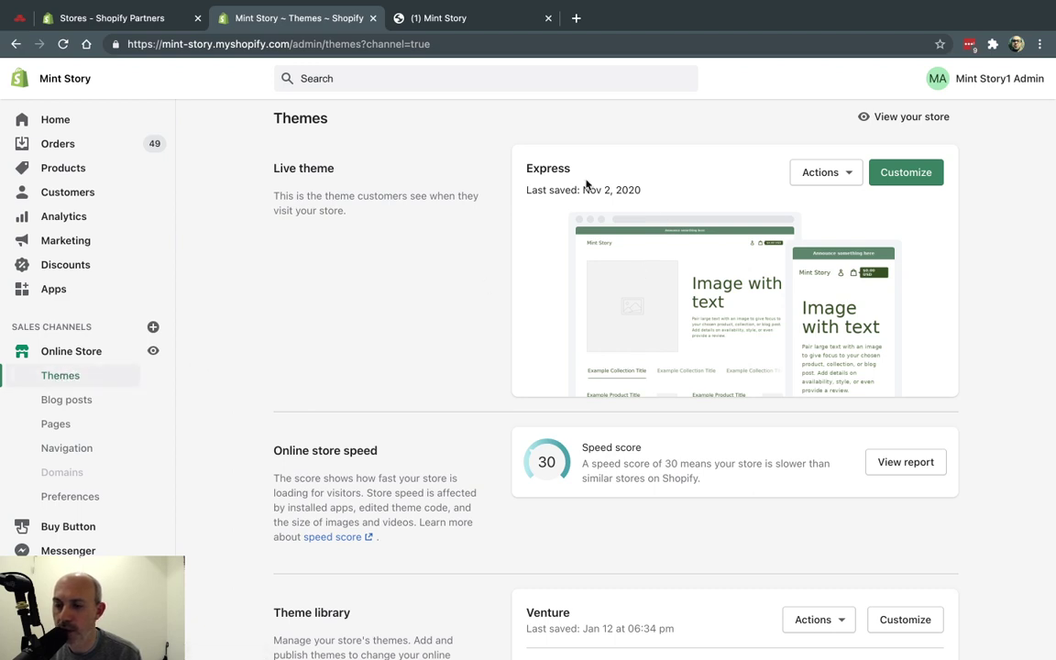
scroll(625, 337, "down", 3)
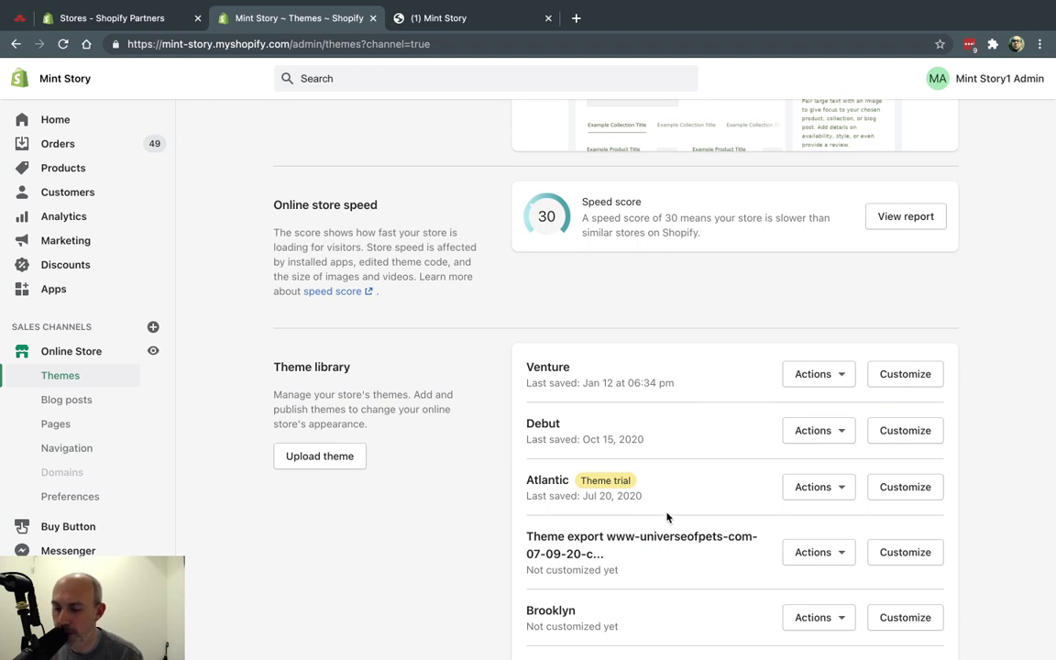
scroll(668, 516, "up", 3)
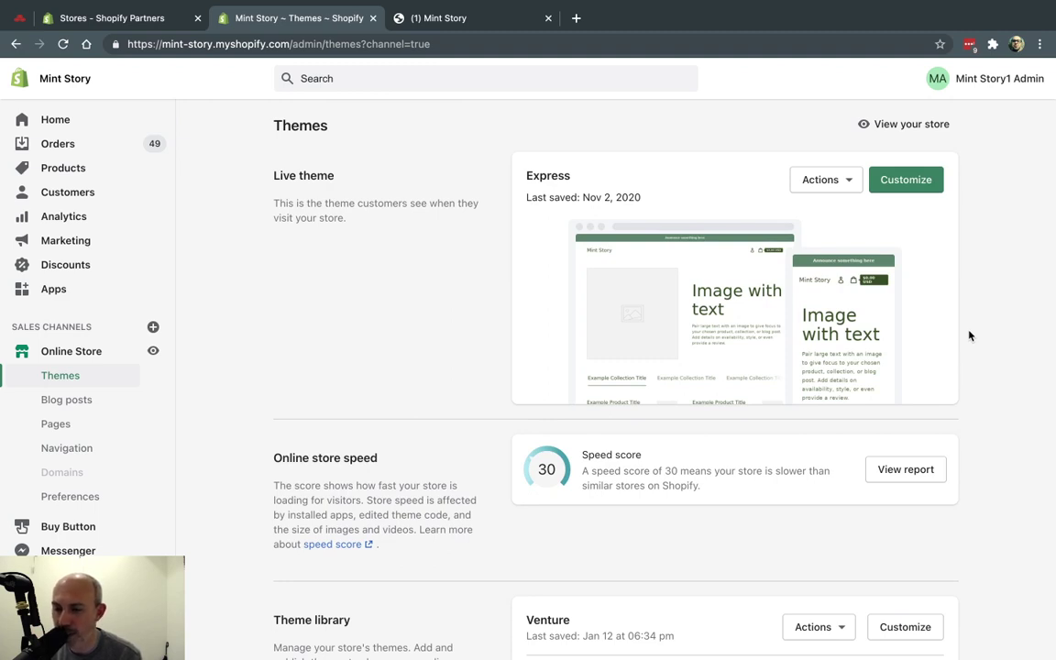
Step: Duplicate the live Express theme
left_click_drag(644, 201, 577, 177)
left_click(580, 176)
left_click(809, 182)
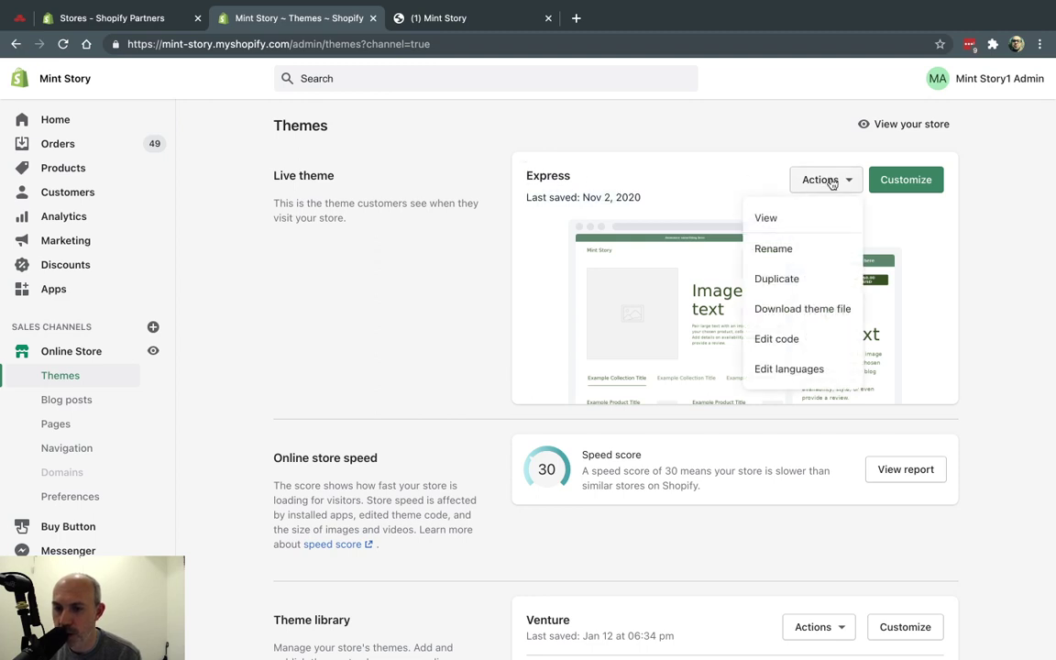
left_click(787, 282)
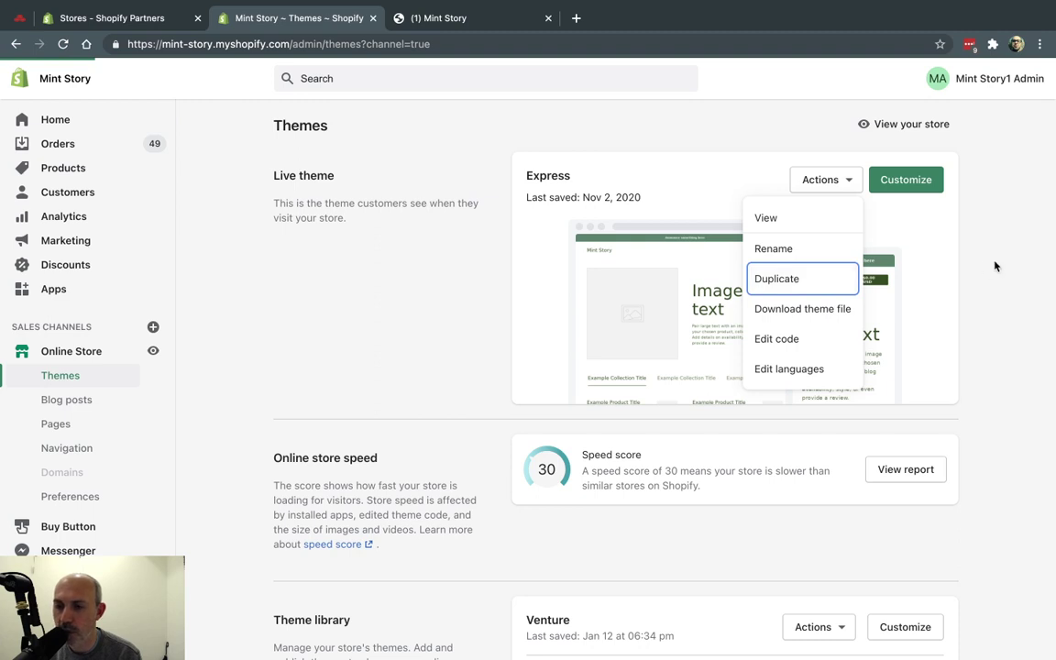
left_click(852, 282)
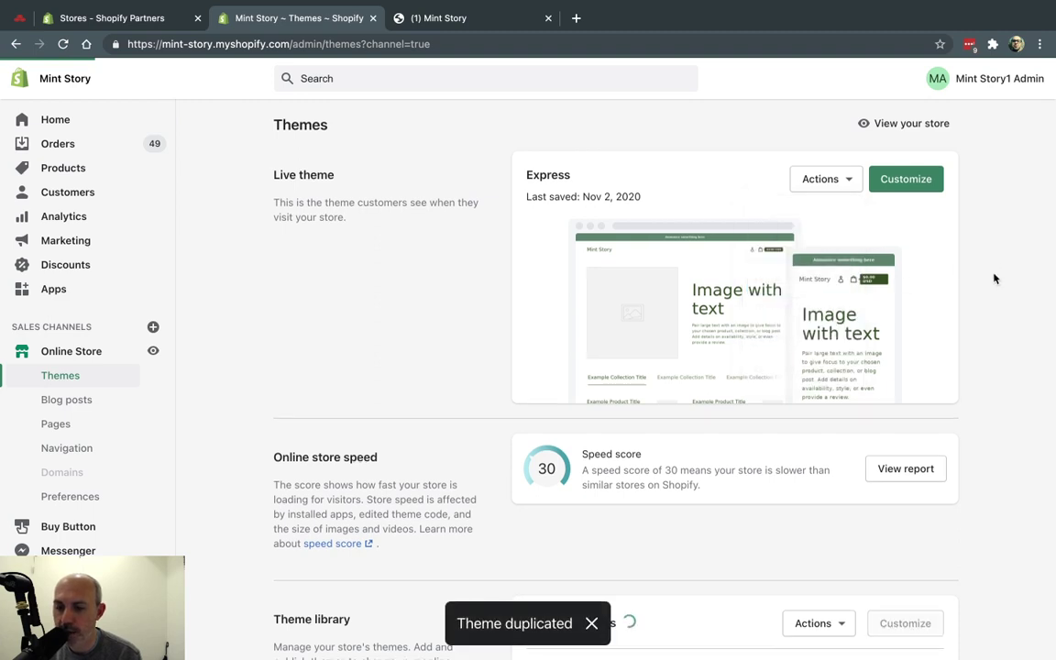
Step: Rename the newest copy of the Express theme to "Copy of Express - 02-18-21 BLue Color change"
scroll(993, 276, "down", 3)
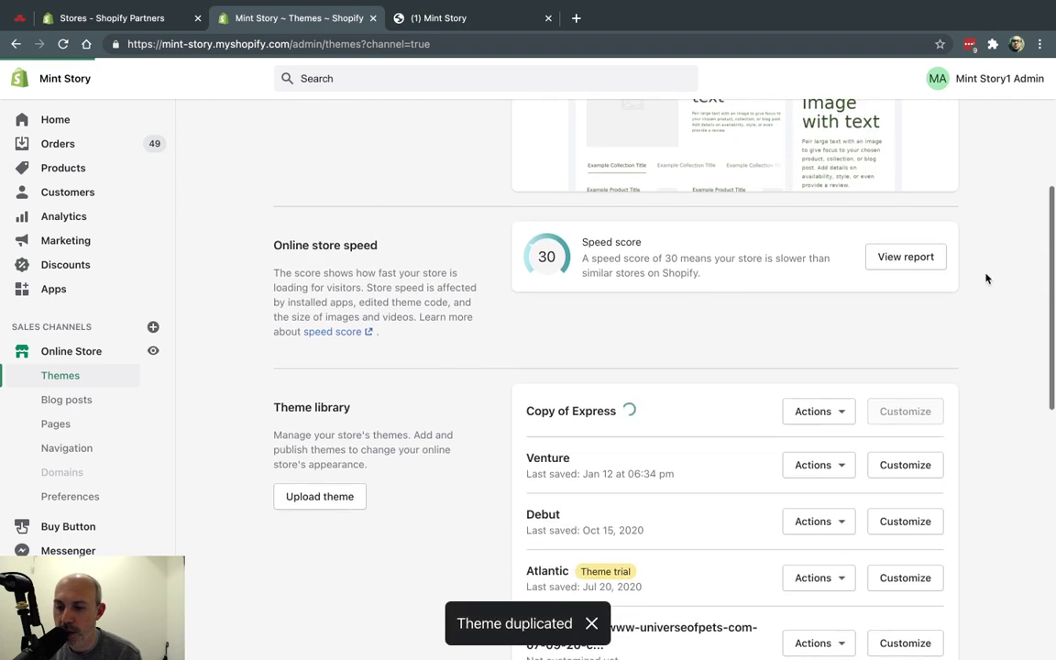
left_click(833, 411)
left_click(812, 449)
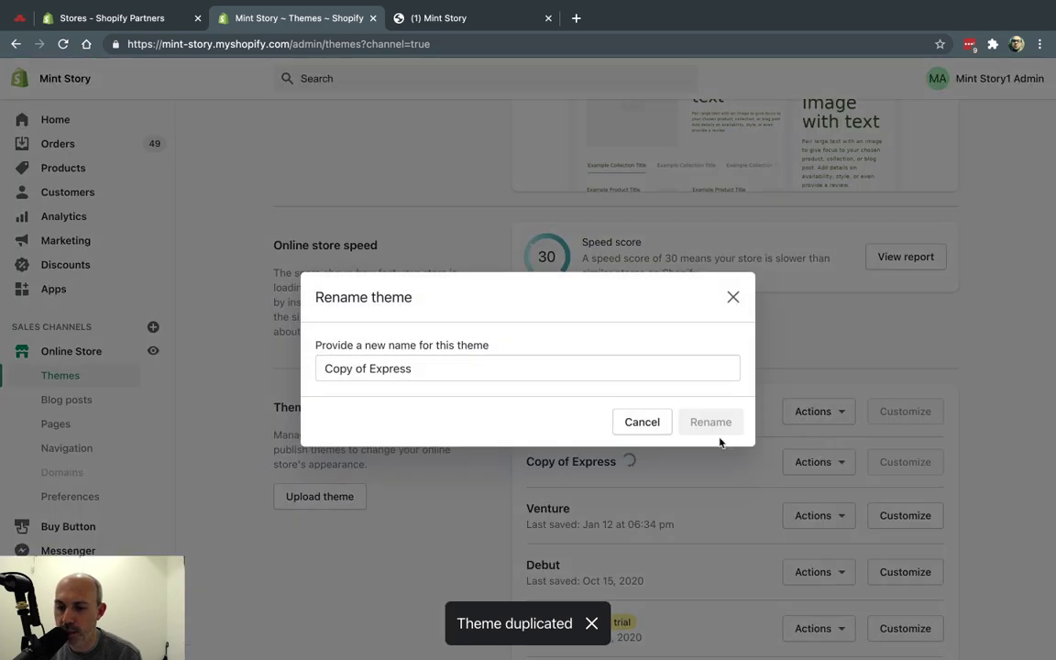
left_click(373, 368)
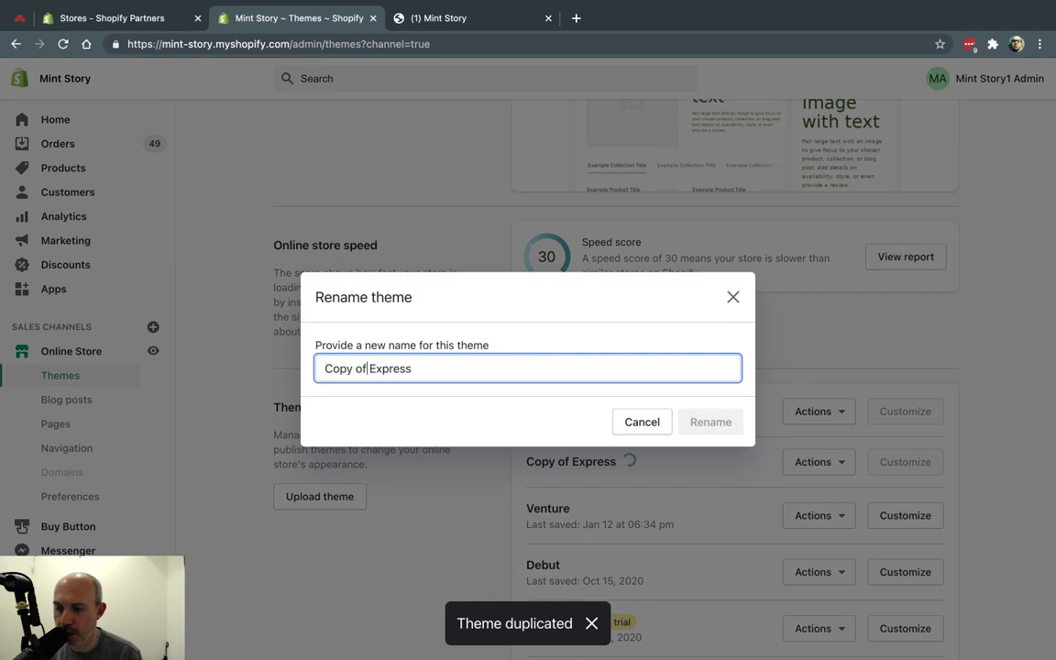
left_click(413, 367)
type("-")
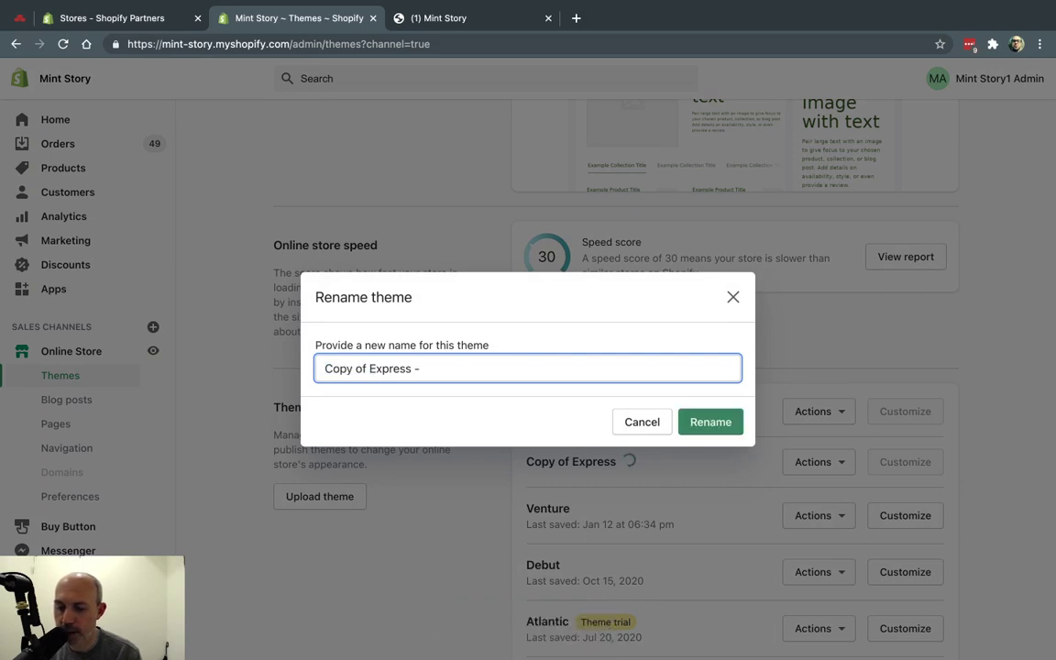
type(" 02-18-21")
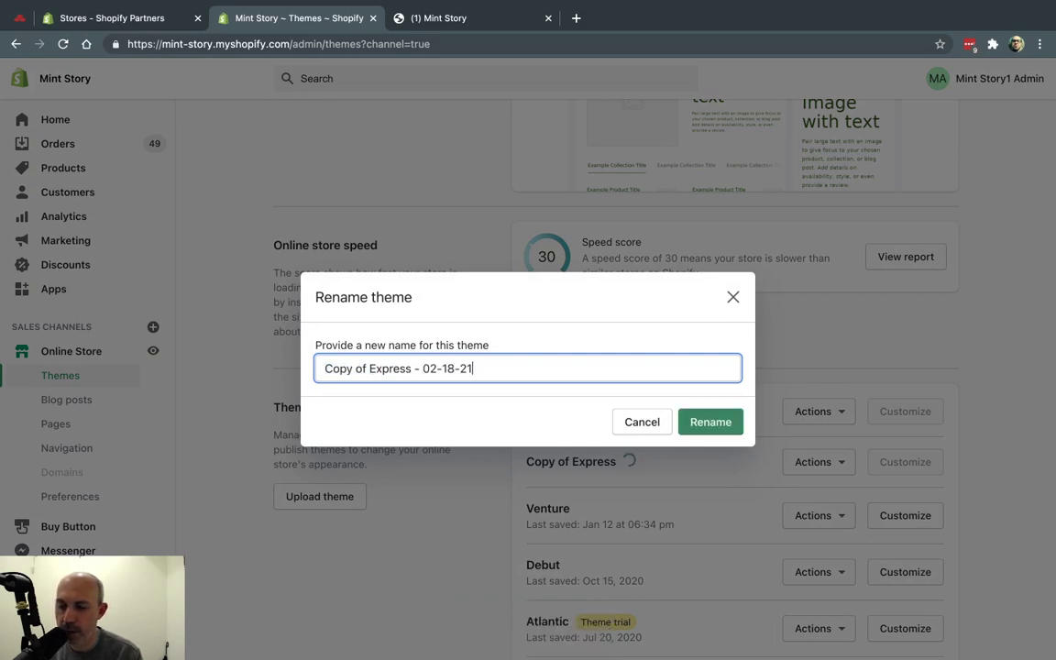
type(" BLue ")
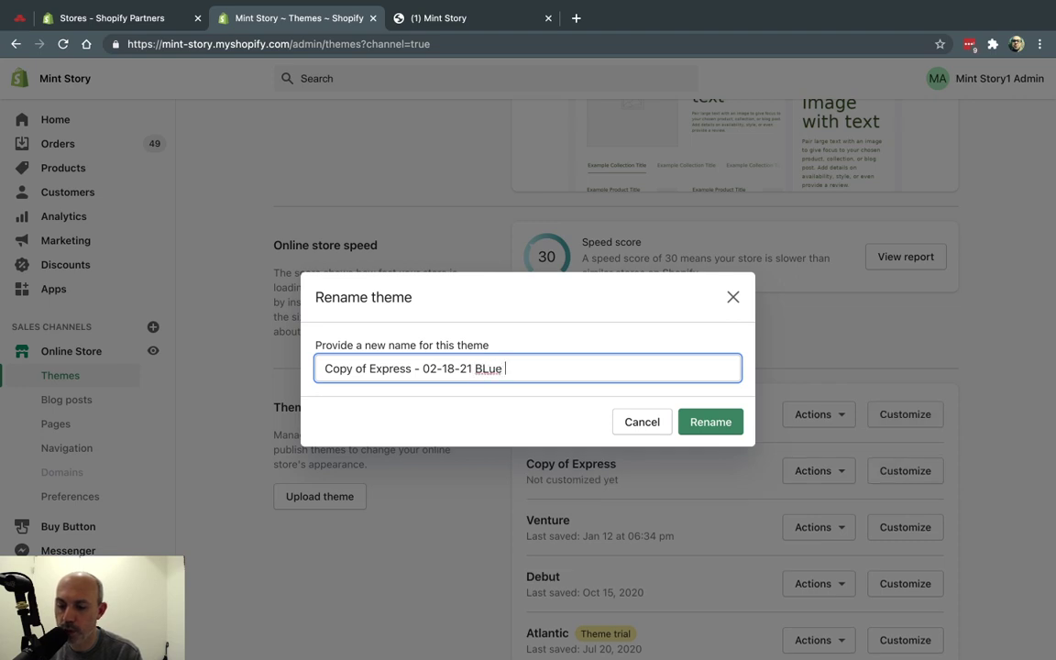
type("Colo change")
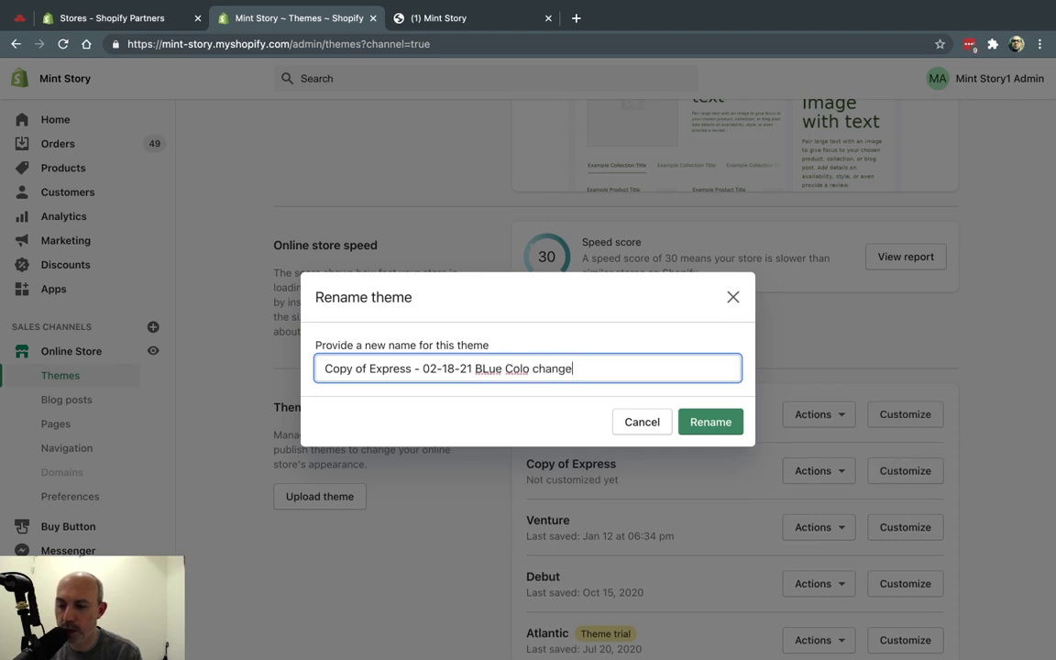
left_click(528, 367)
type("r")
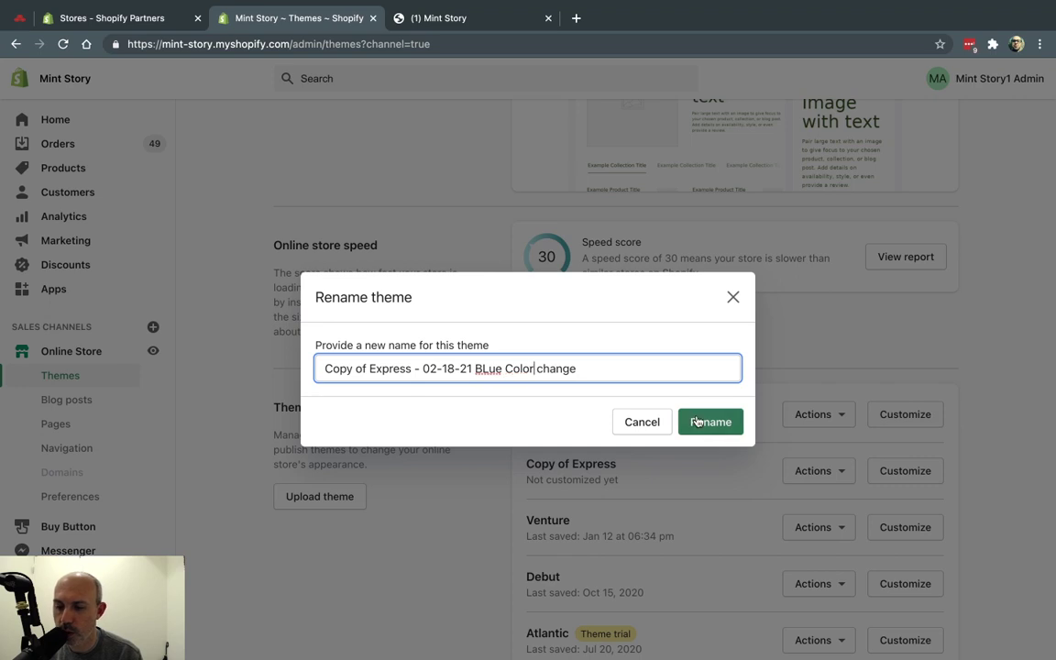
left_click(711, 421)
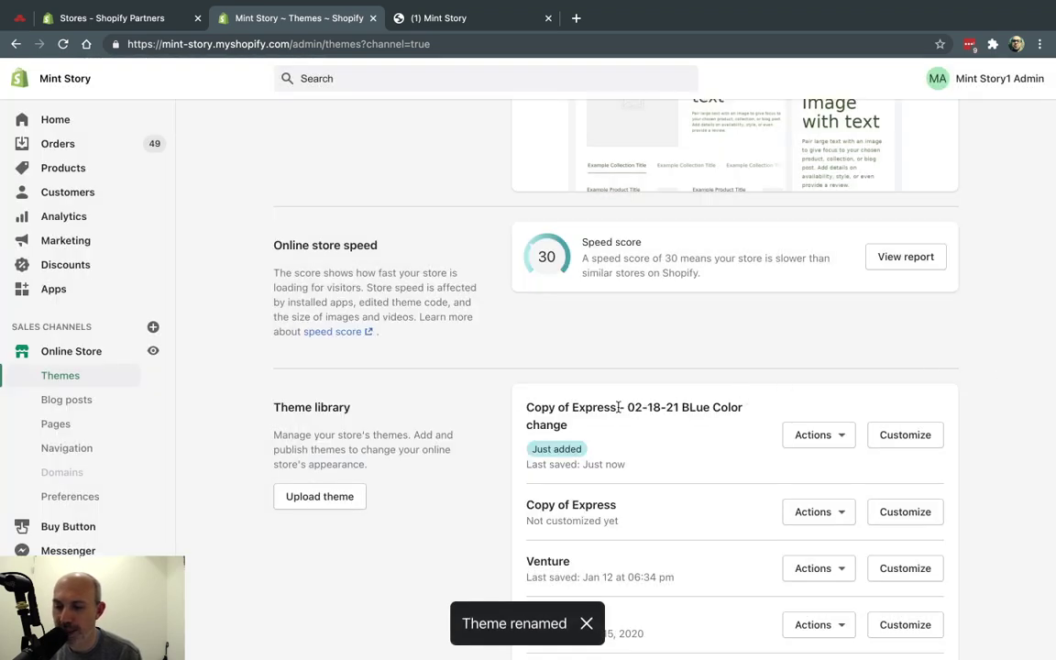
Step: Compare the live Express theme with the renamed copy in the theme library
left_click_drag(627, 409, 640, 428)
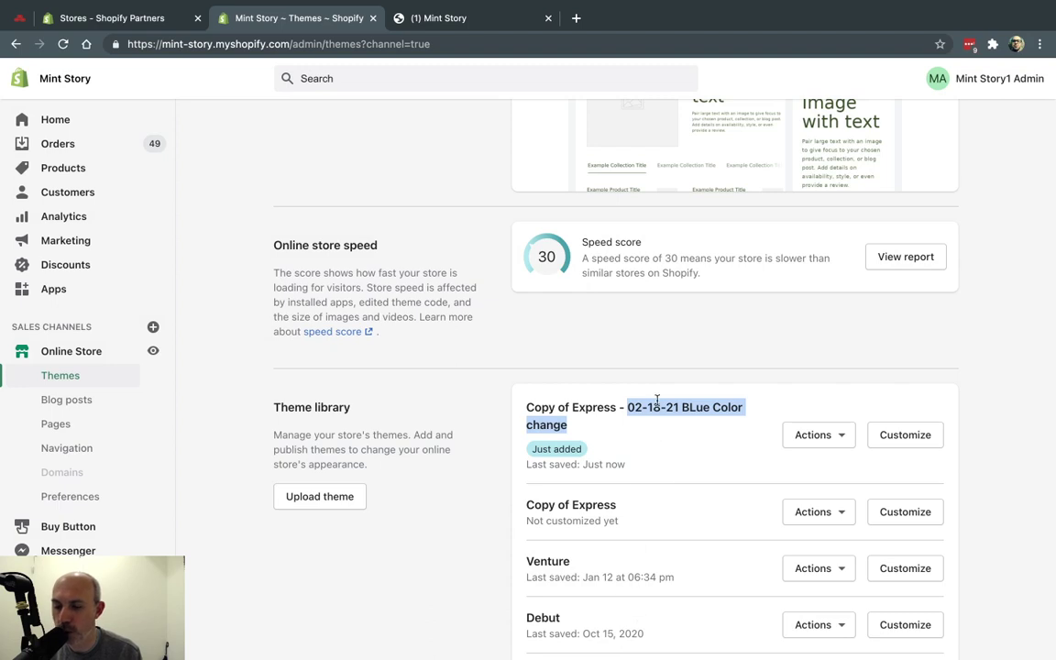
left_click(1005, 347)
scroll(1005, 347, "up", 3)
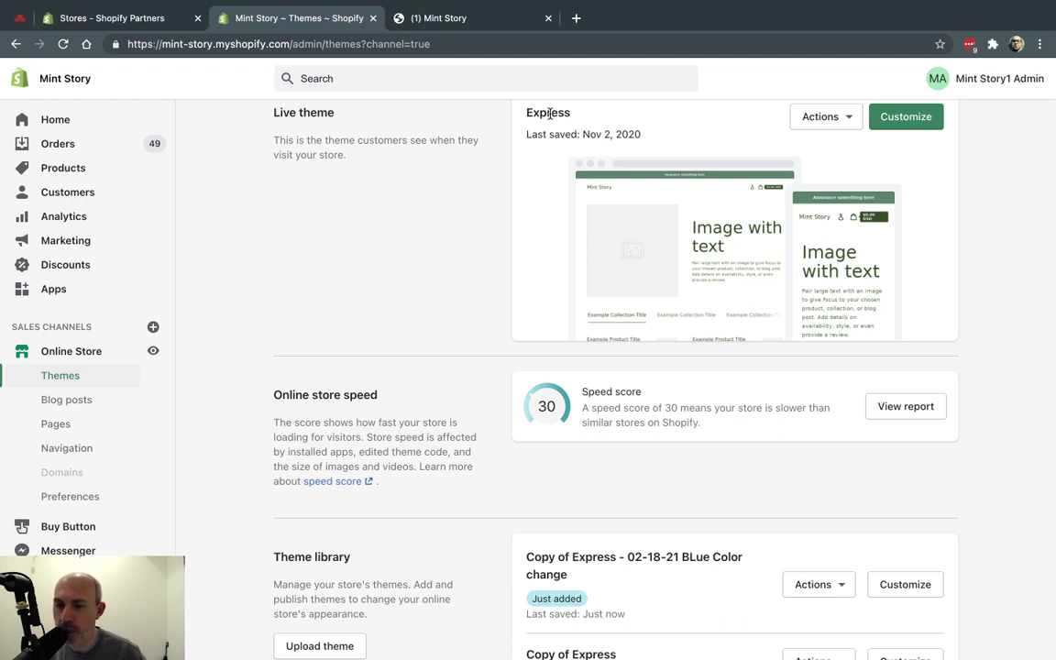
scroll(587, 114, "up", 1)
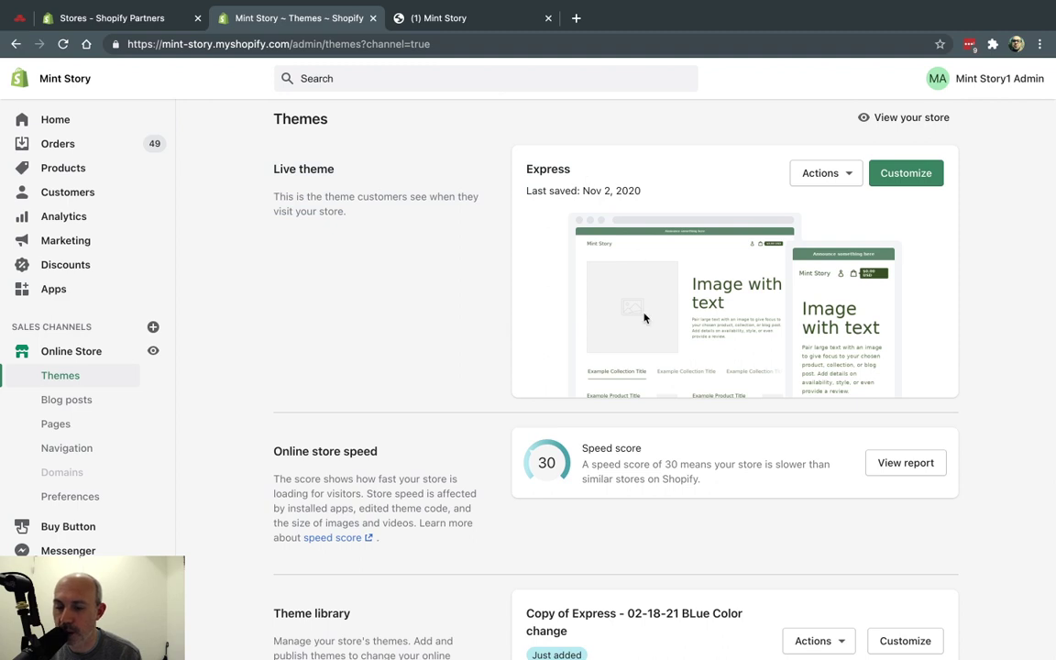
scroll(644, 317, "down", 2)
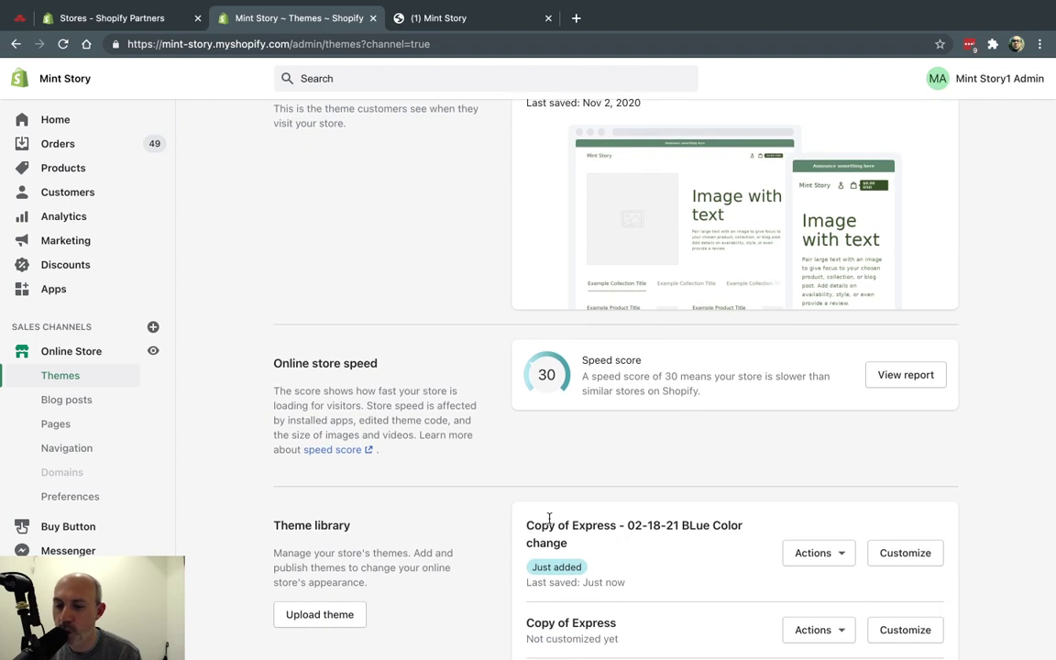
left_click_drag(526, 524, 613, 545)
left_click(613, 547)
scroll(613, 546, "up", 1)
left_click_drag(573, 560, 594, 583)
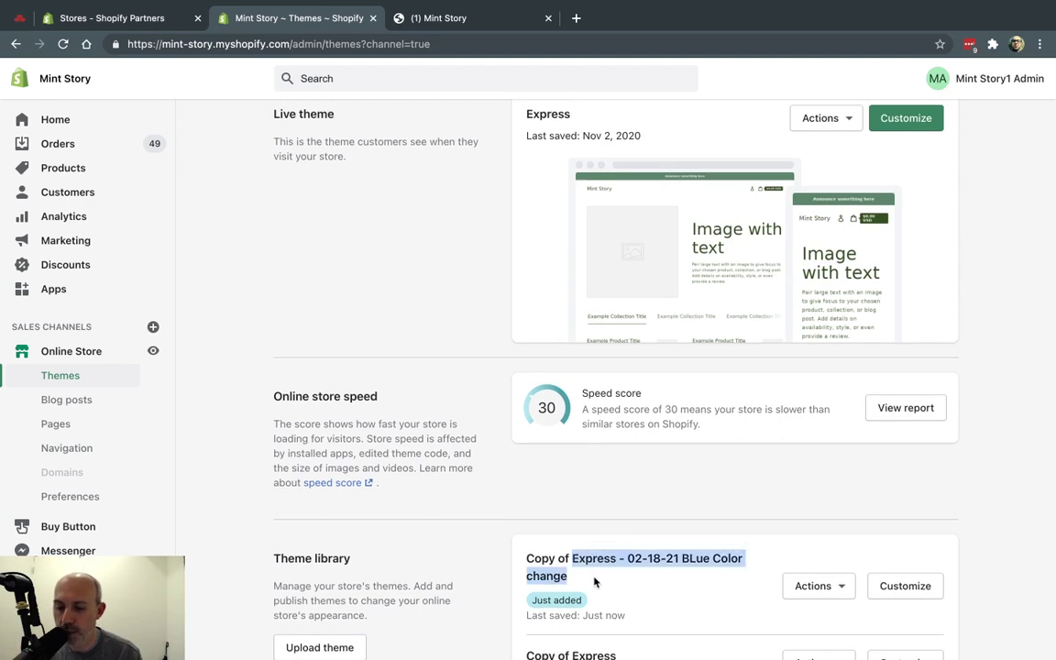
left_click(591, 581)
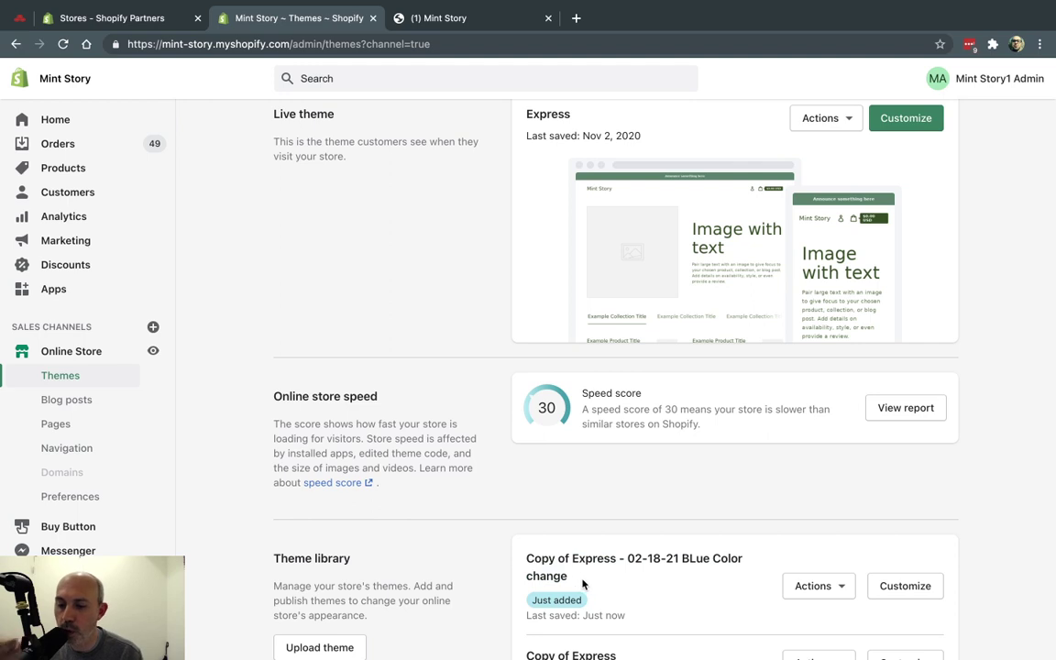
left_click(809, 587)
left_click(813, 468)
left_click(706, 148)
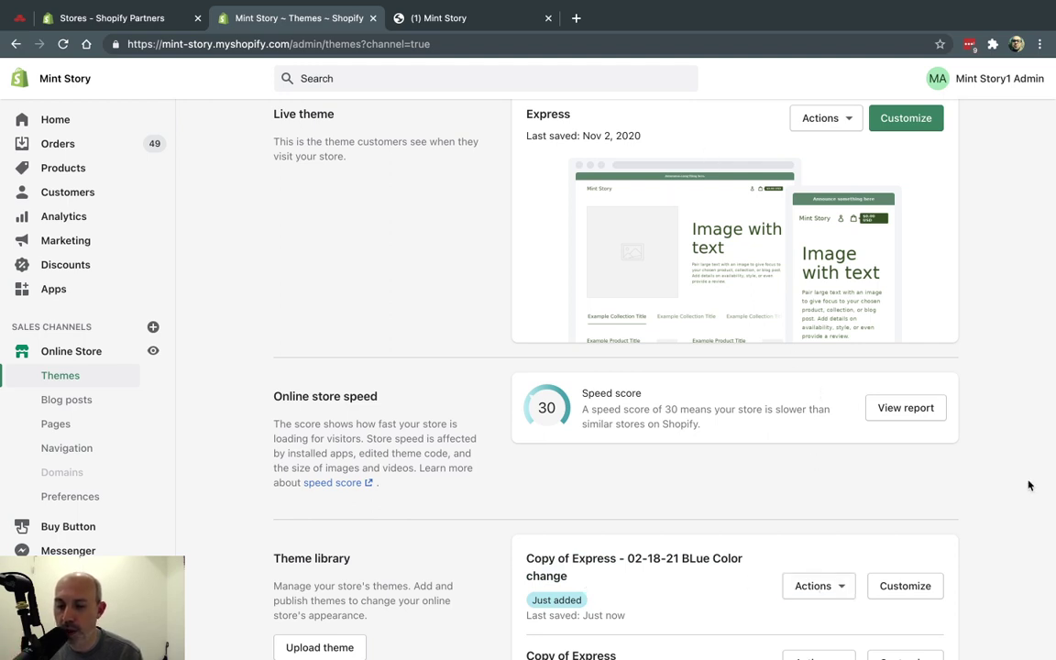
left_click_drag(585, 559, 621, 576)
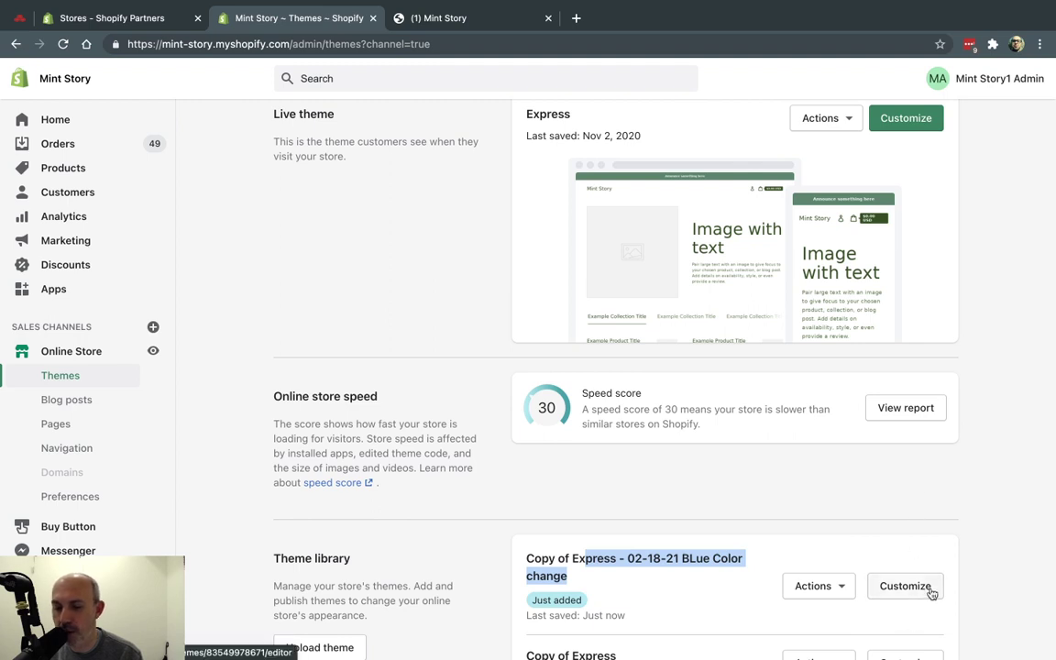
left_click(974, 515)
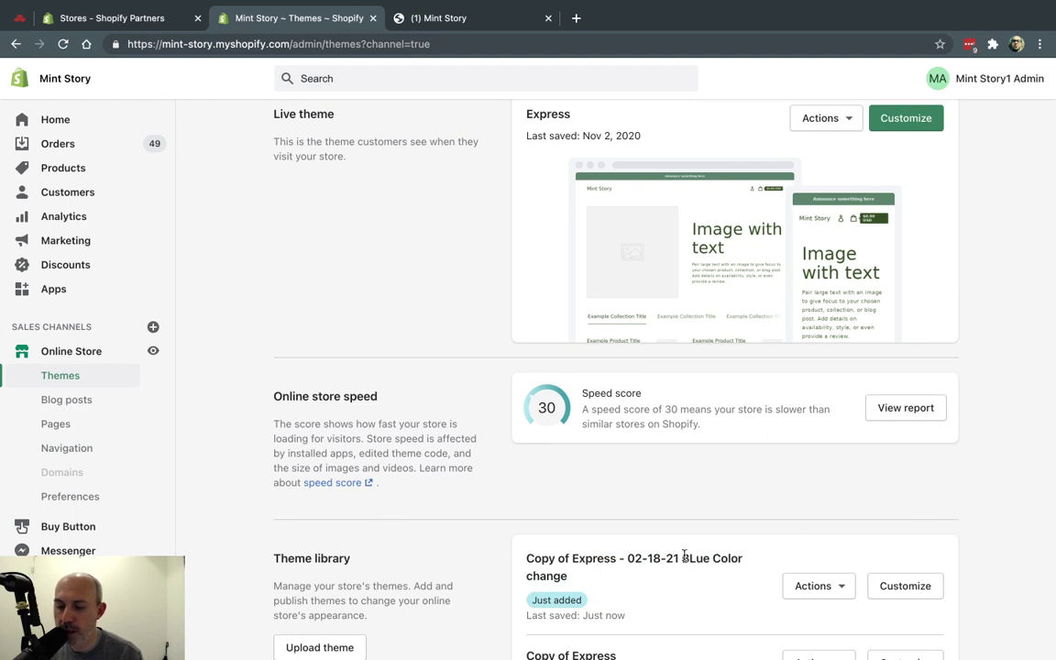
left_click_drag(570, 558, 632, 586)
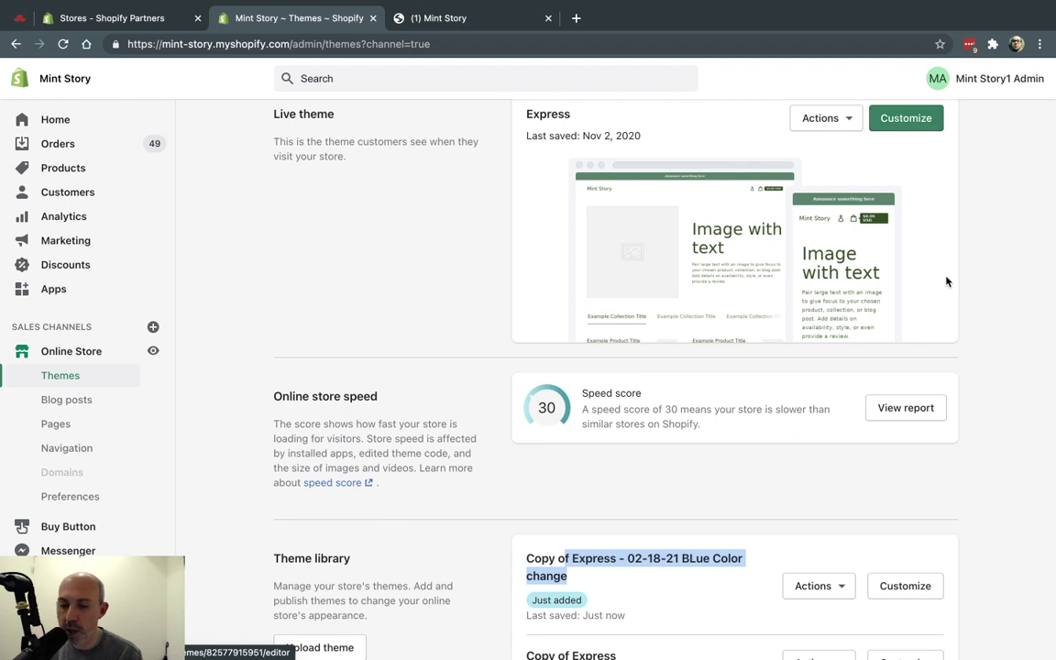
left_click(992, 319)
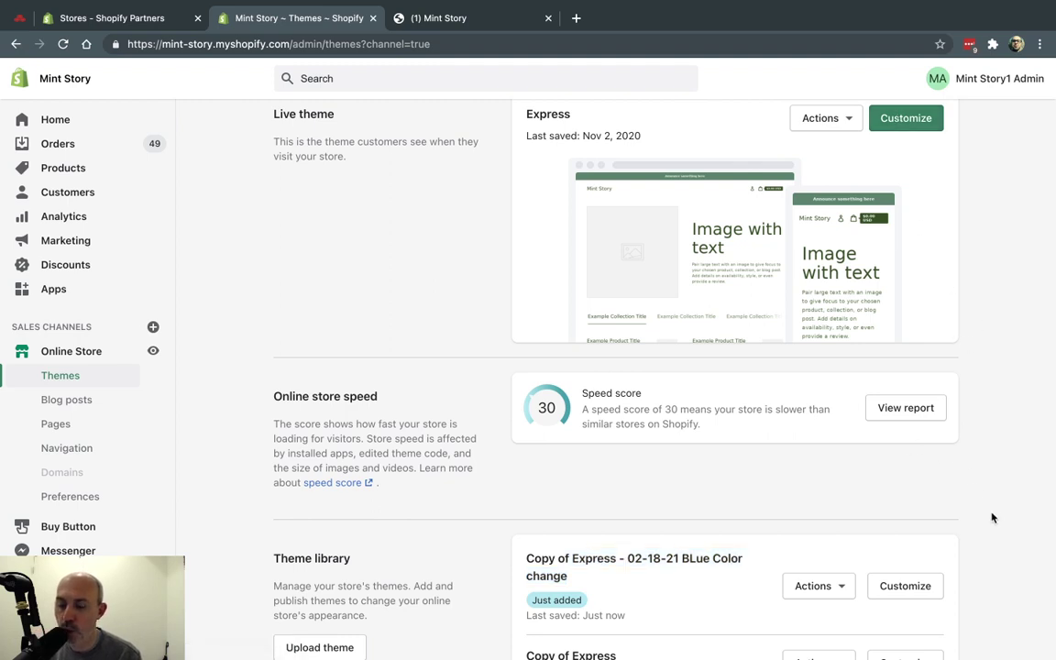
Step: Copy the preview link of the "BLue Color change" theme copy, view it in an incognito window, and return to the theme library
left_click(814, 591)
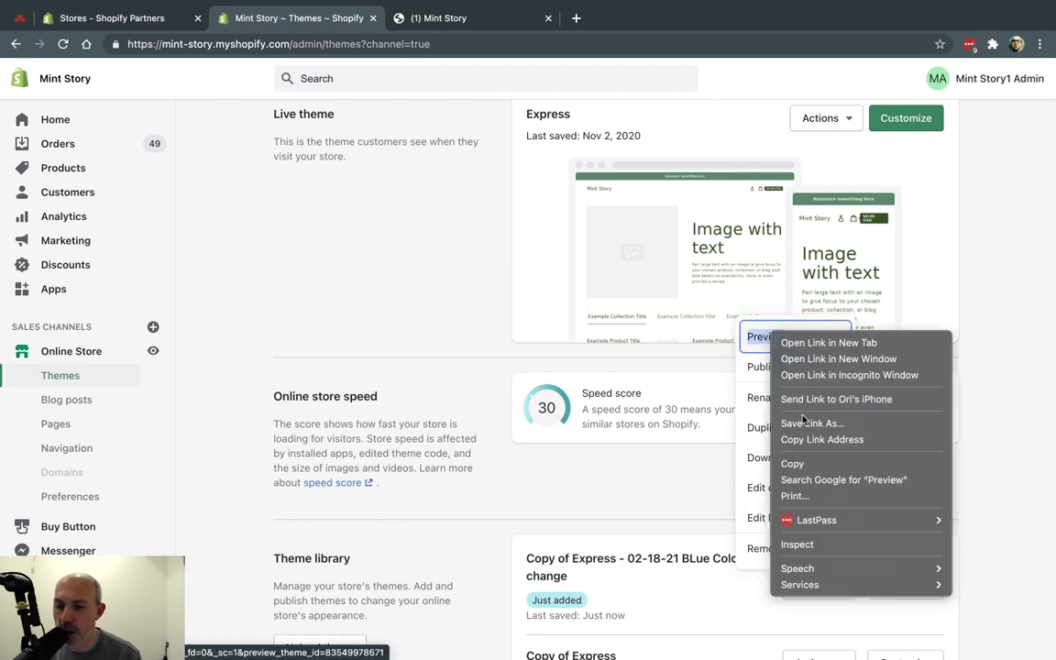
left_click(819, 440)
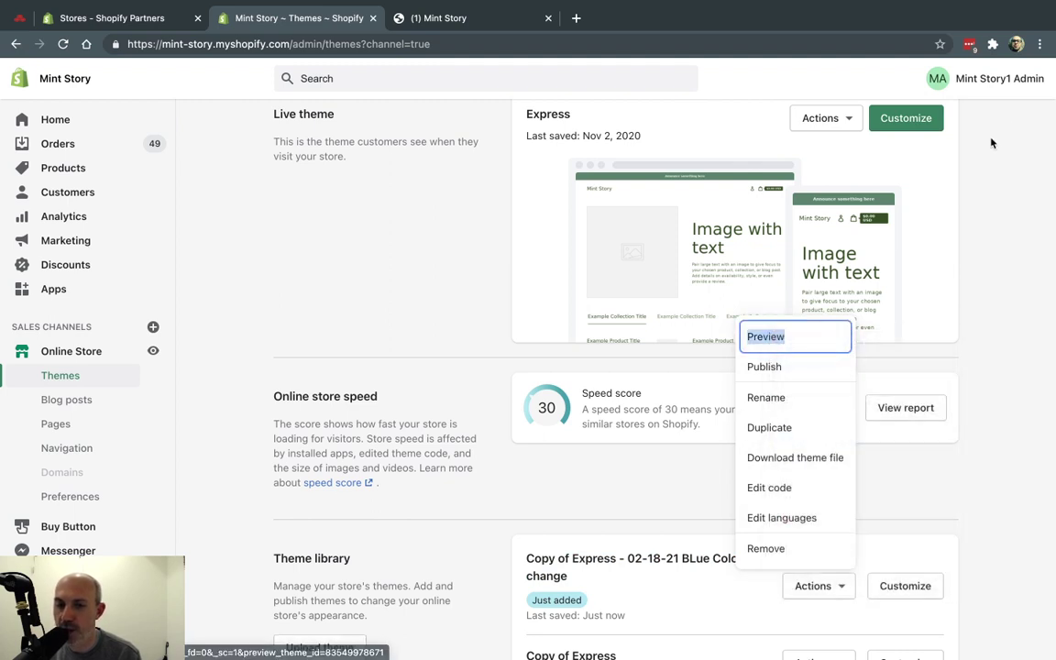
left_click(1040, 43)
left_click(861, 110)
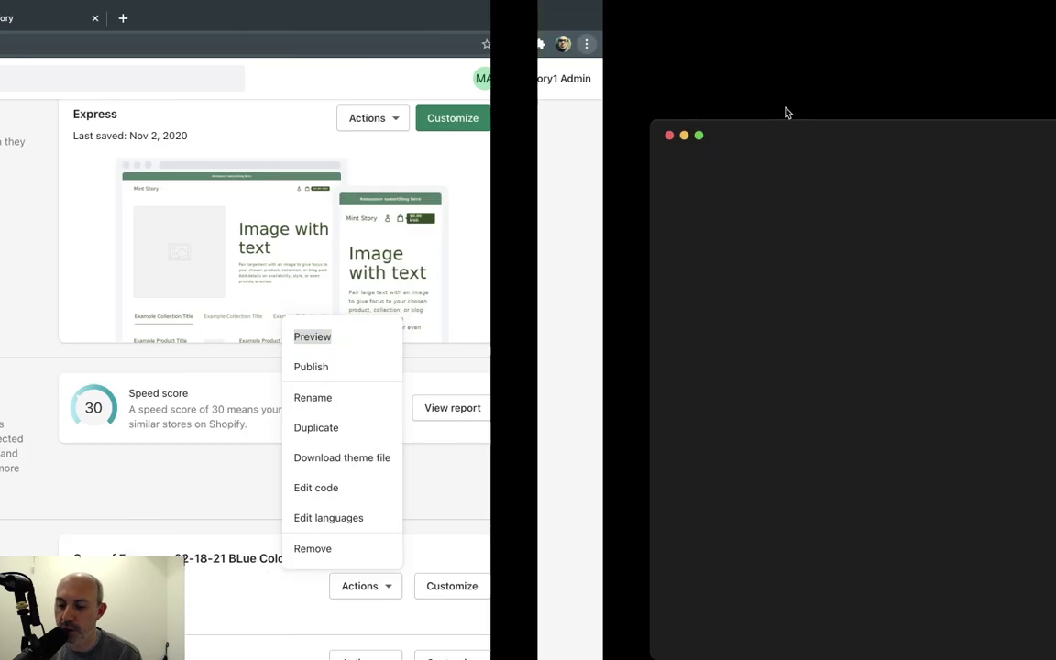
key("super+v")
key("Return")
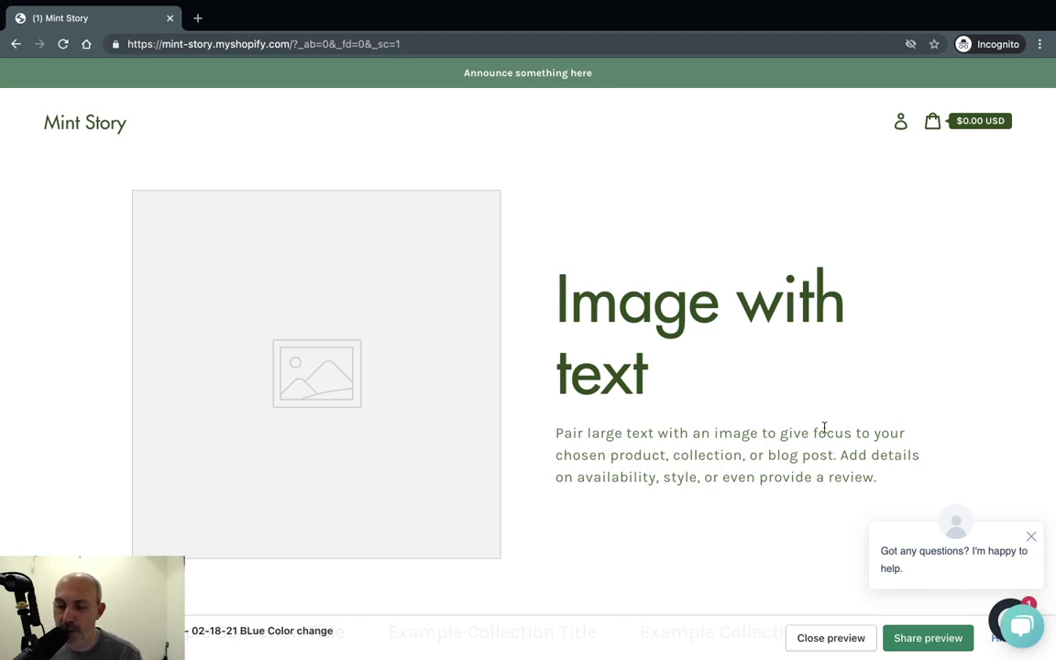
left_click(844, 636)
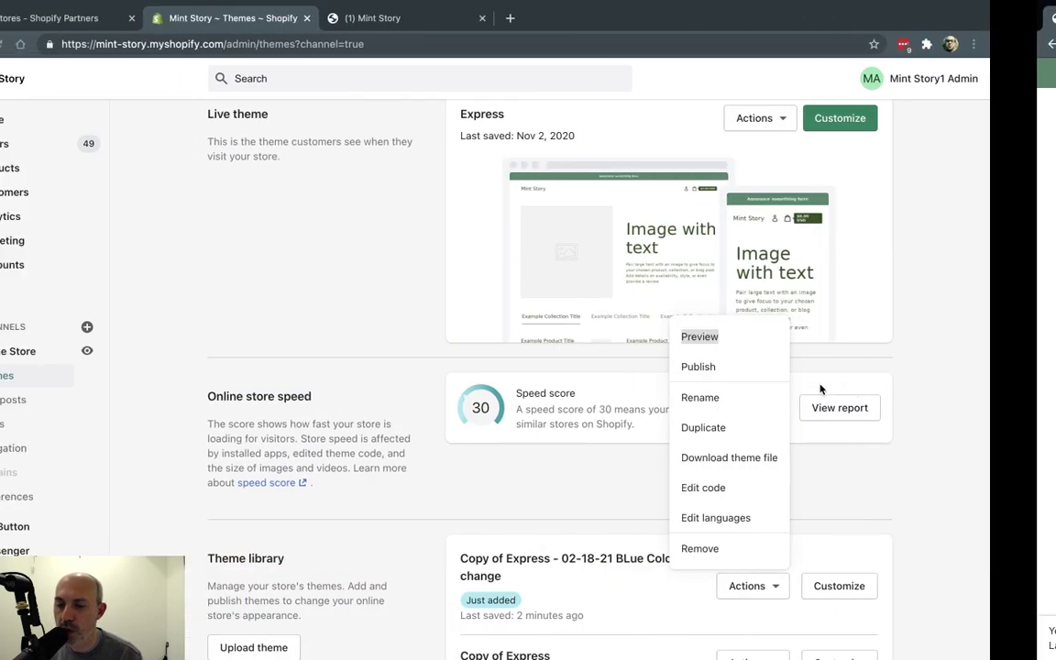
left_click(993, 375)
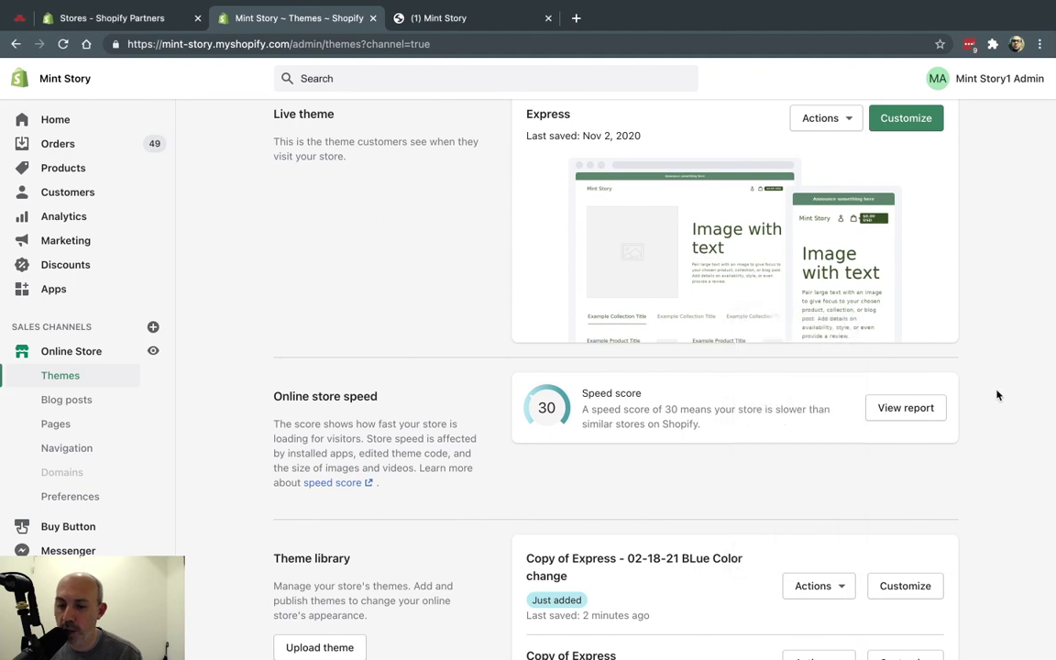
Step: Publish the "Copy of Express - 02-18-21 BLue Color change" theme from the theme library as the live theme
scroll(998, 395, "down", 1)
scroll(999, 396, "down", 2)
left_click(827, 500)
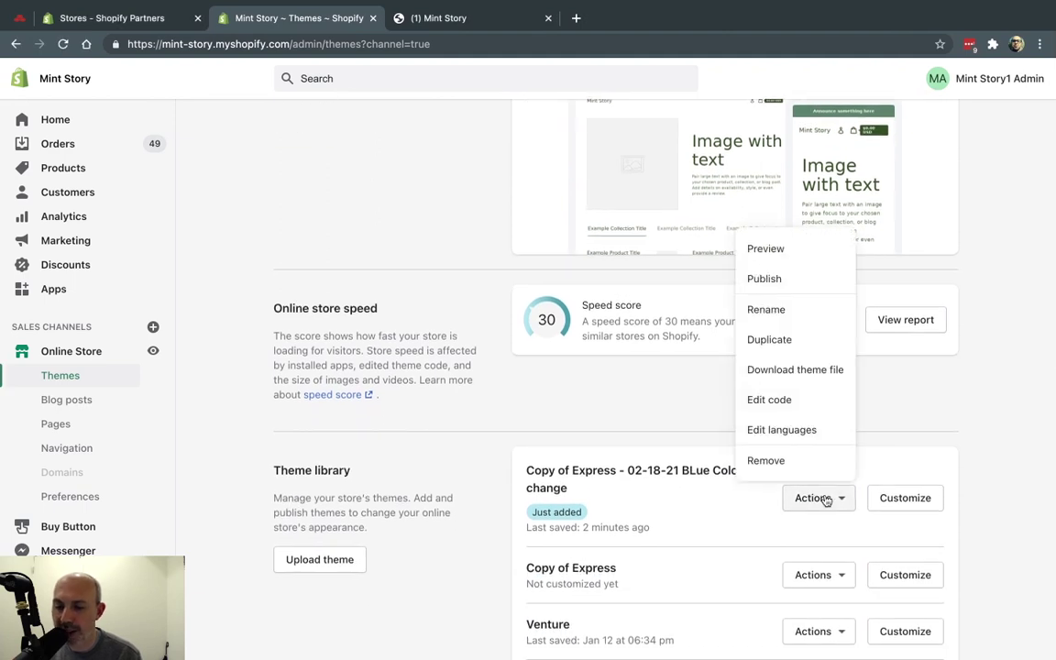
left_click(783, 280)
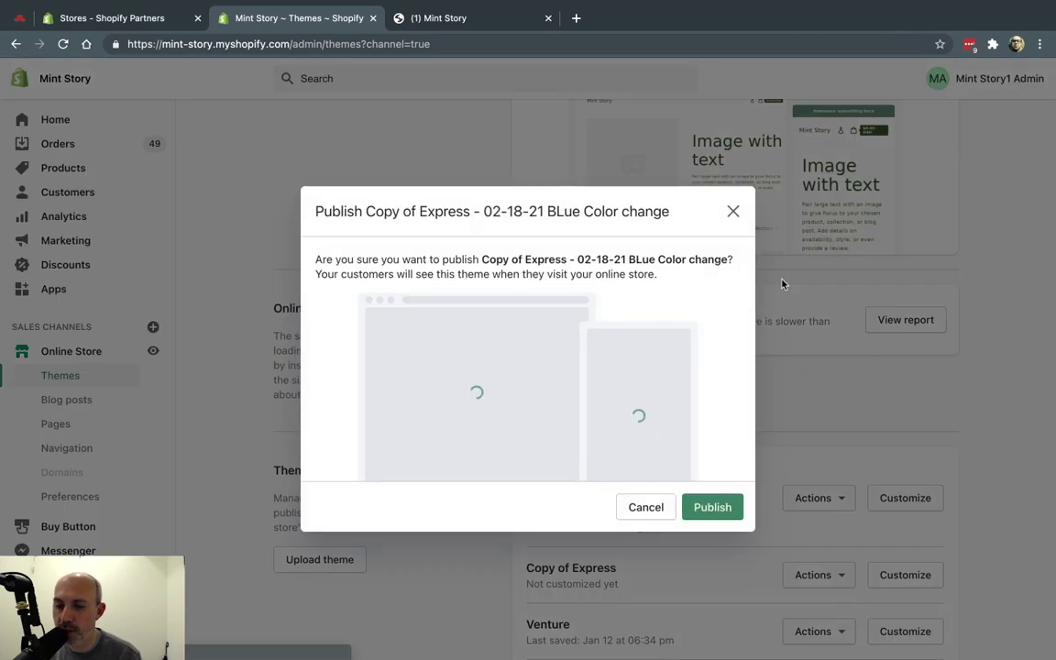
left_click(714, 510)
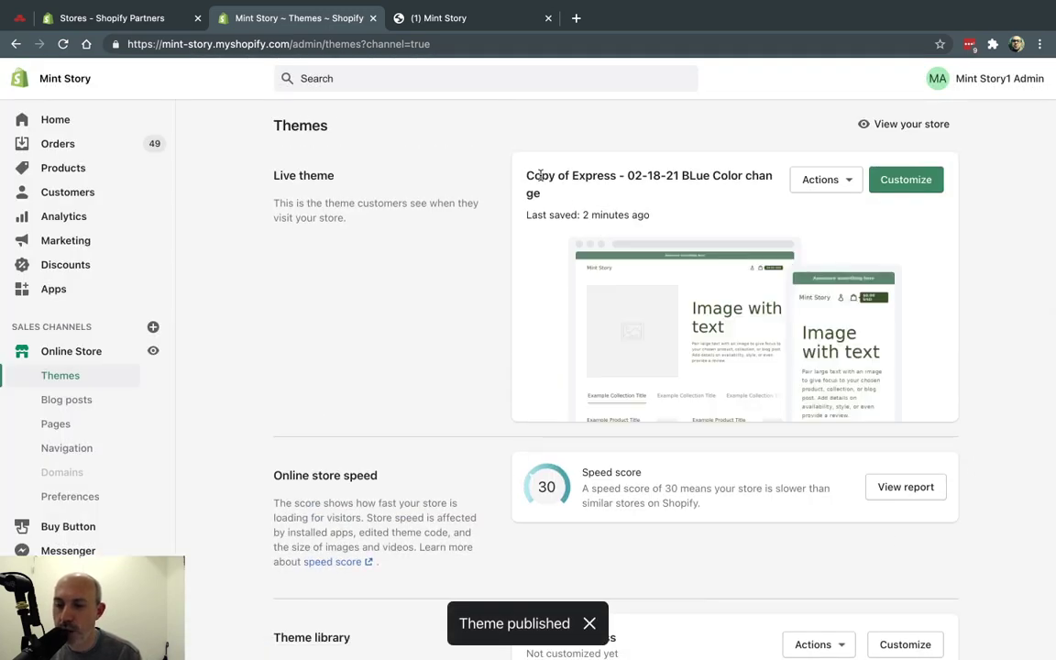
Step: Compare the newly published live theme with the themes in the library and review the actions available for "Copy of Express"
left_click_drag(487, 158, 526, 181)
scroll(624, 292, "down", 2)
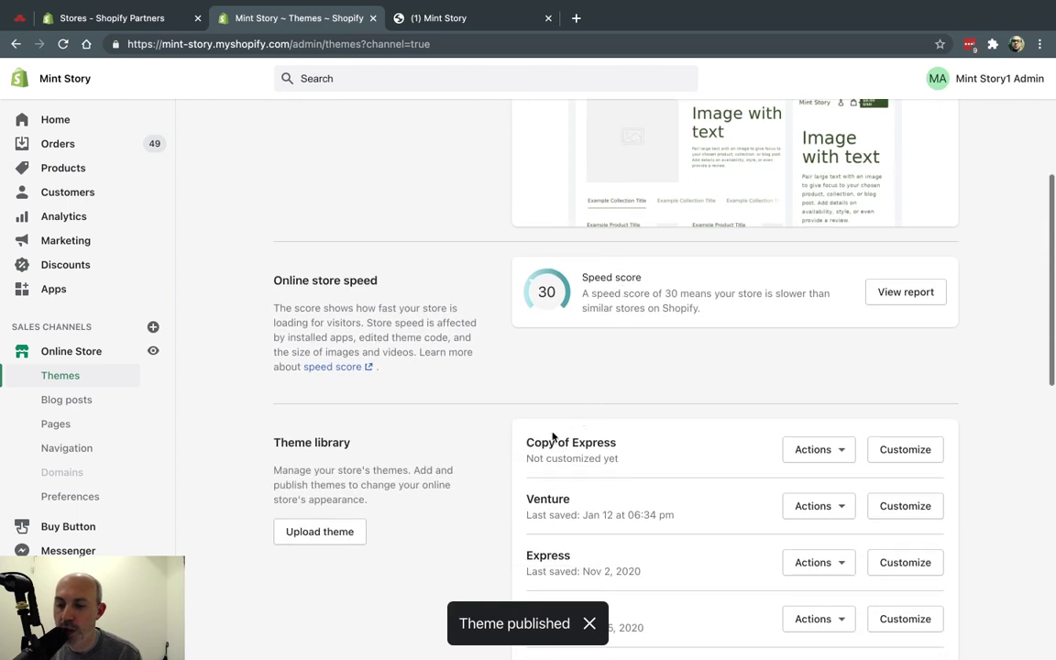
left_click_drag(527, 443, 618, 447)
scroll(619, 449, "up", 4)
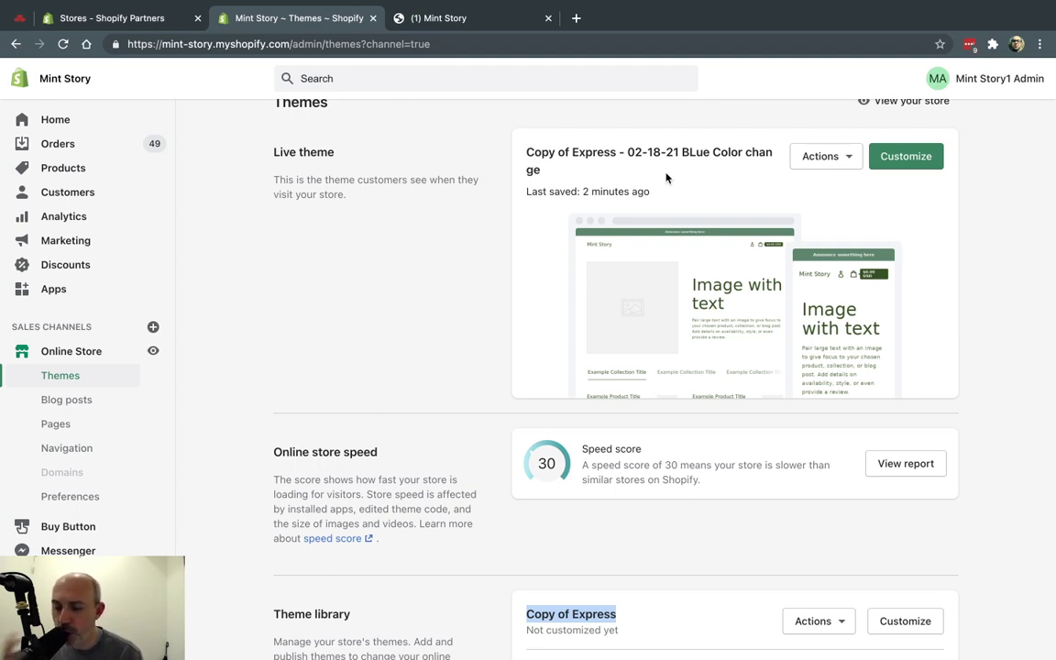
left_click(666, 177)
left_click_drag(558, 152, 664, 174)
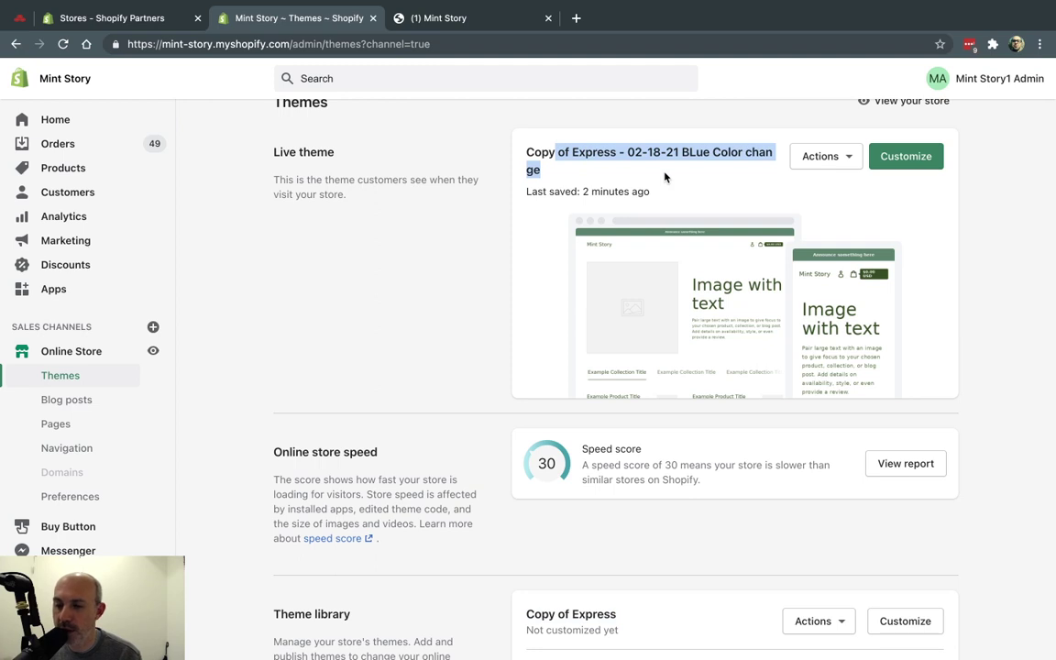
left_click(666, 177)
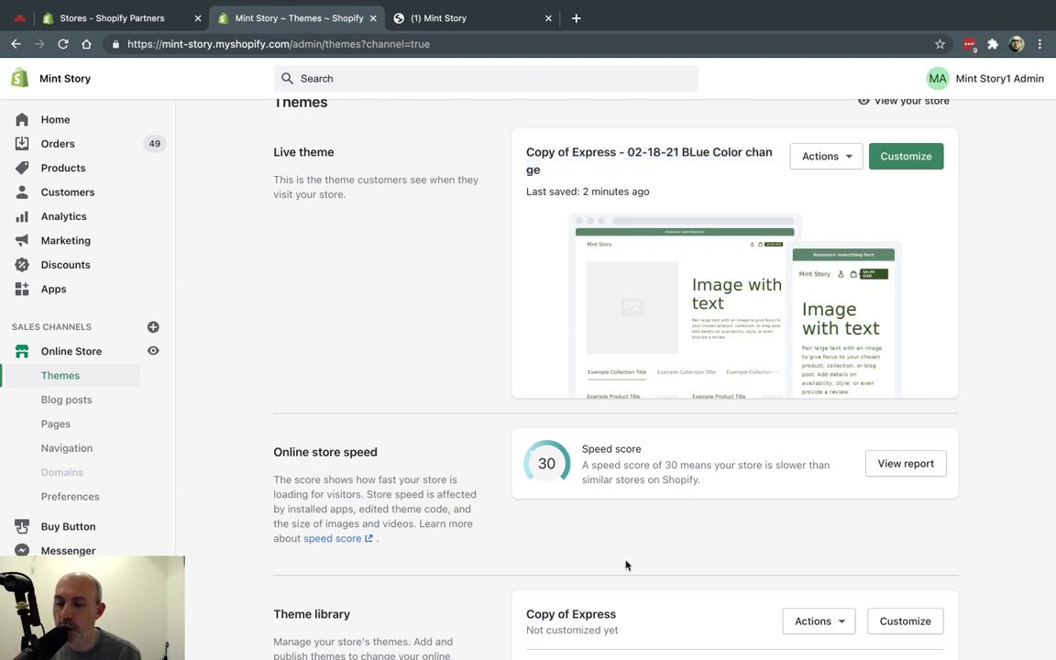
left_click(815, 621)
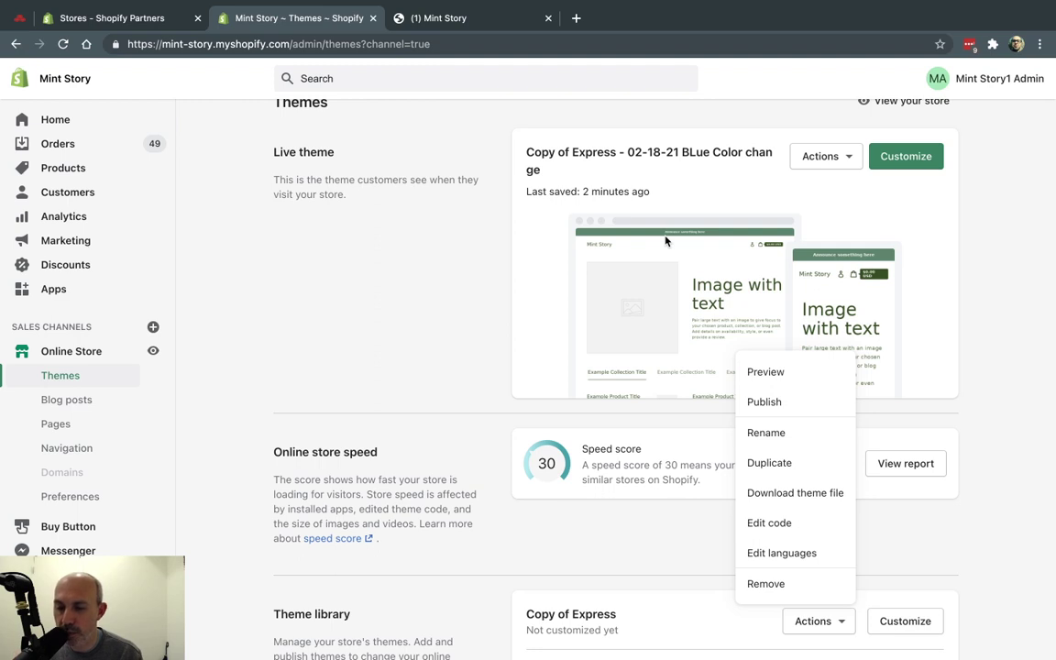
left_click(676, 191)
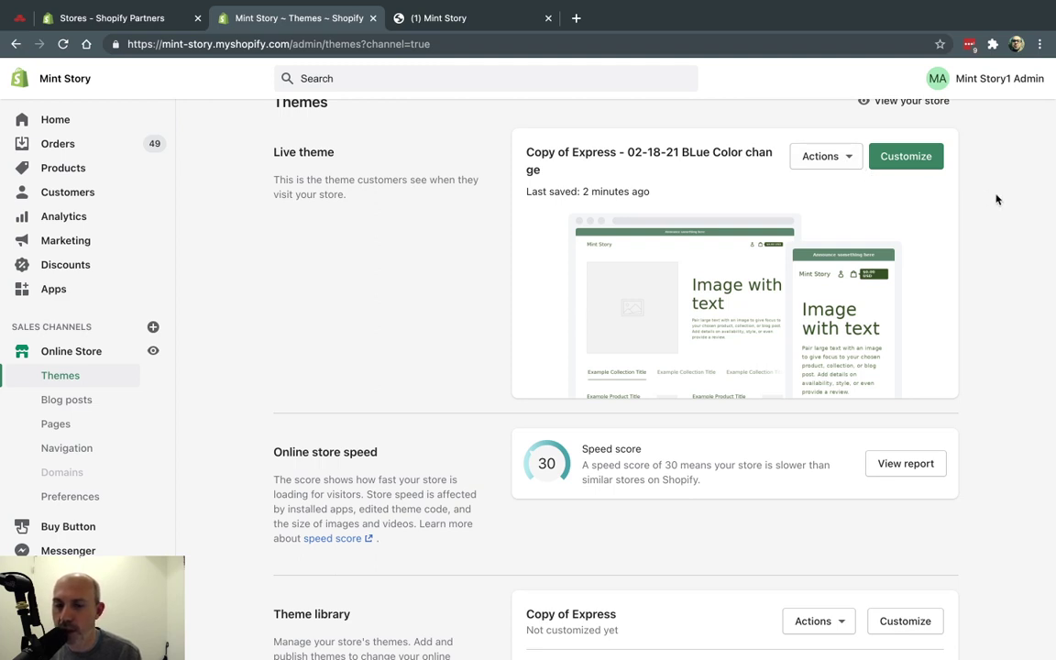
left_click_drag(570, 153, 614, 173)
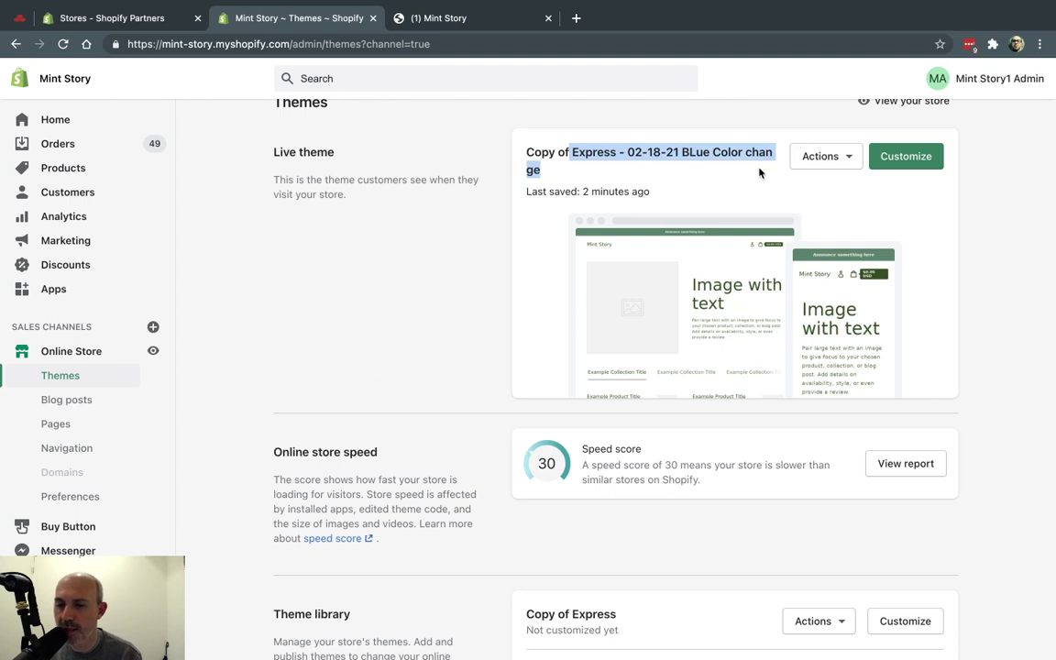
left_click(532, 152)
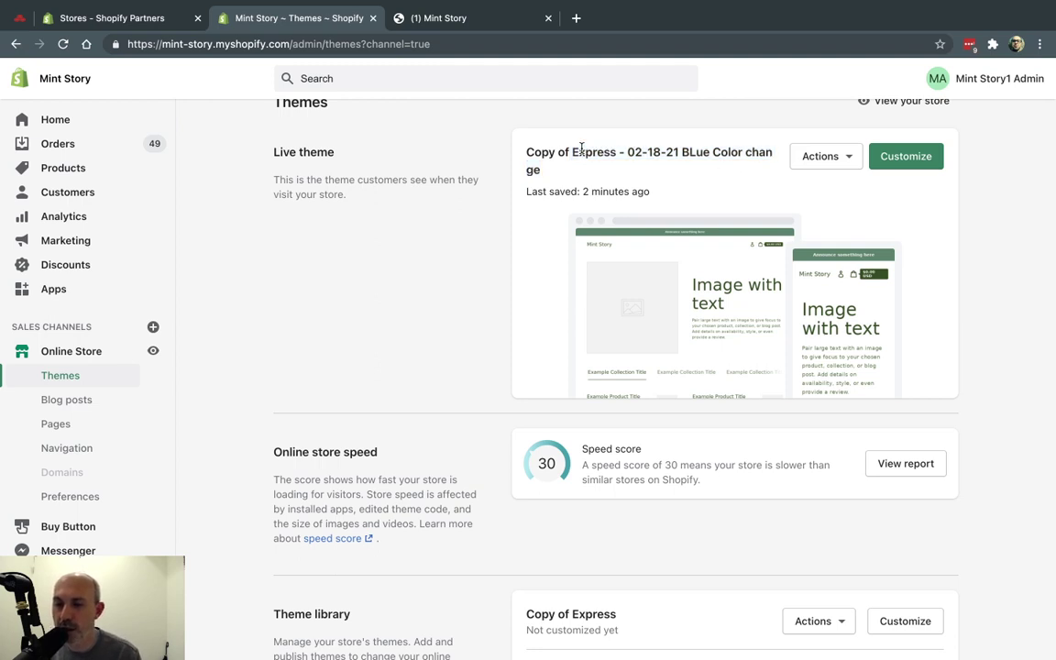
left_click_drag(550, 153, 637, 176)
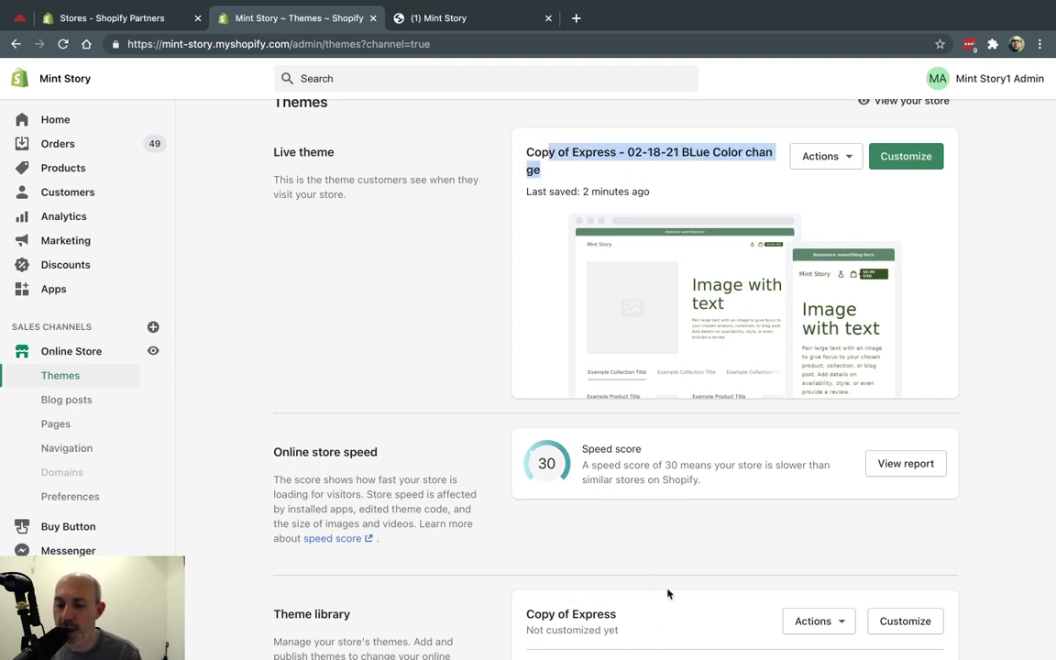
mouse_move(629, 655)
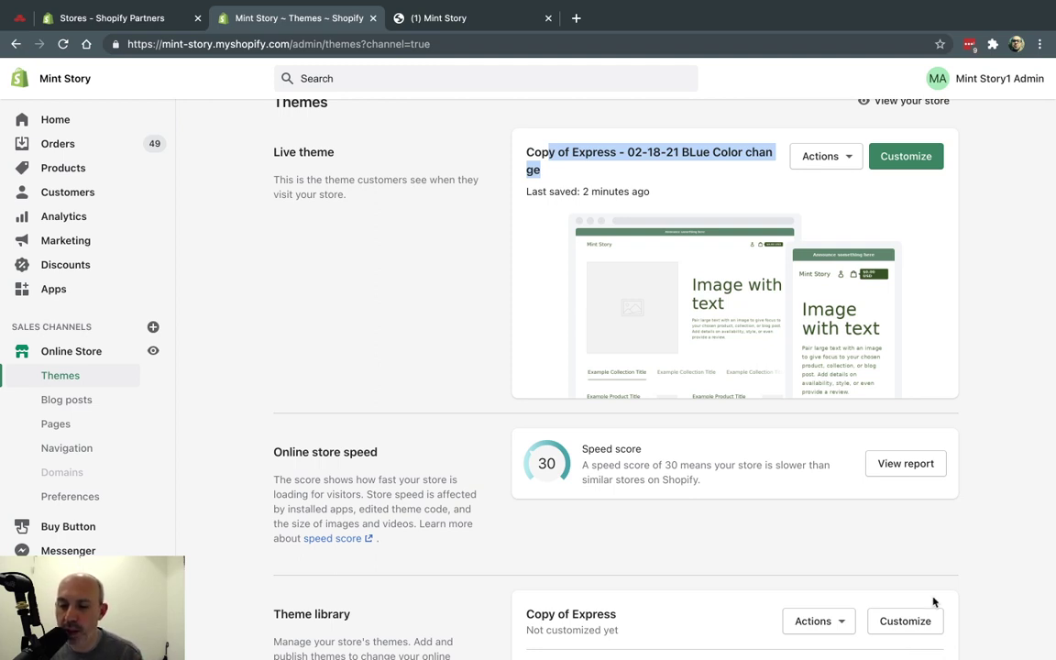
left_click(960, 566)
scroll(960, 568, "down", 1)
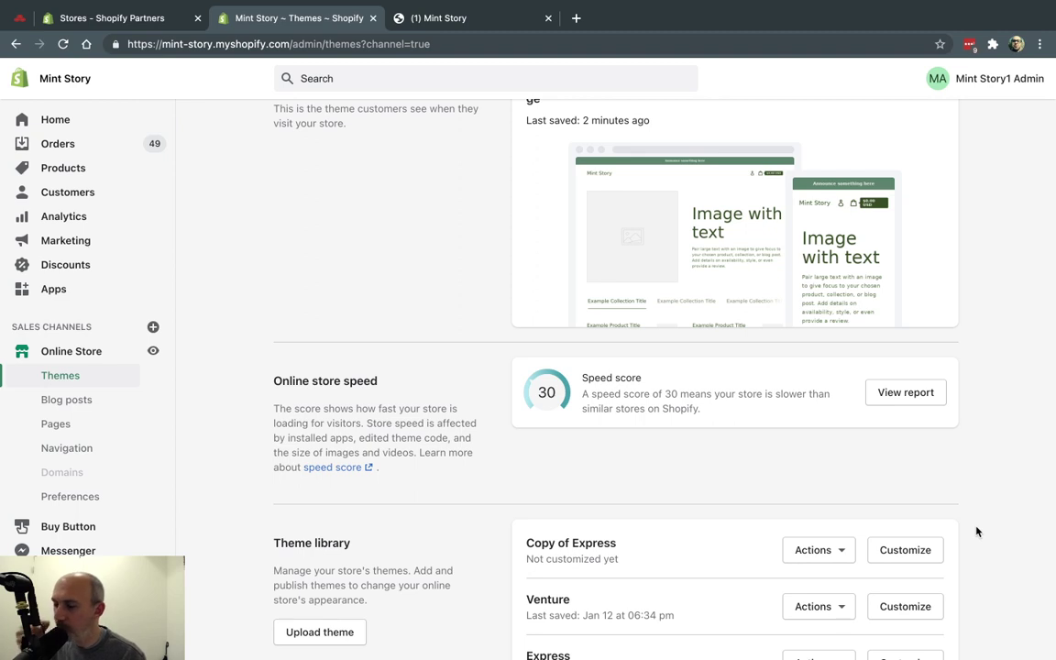
scroll(977, 532, "up", 1)
scroll(977, 532, "up", 1)
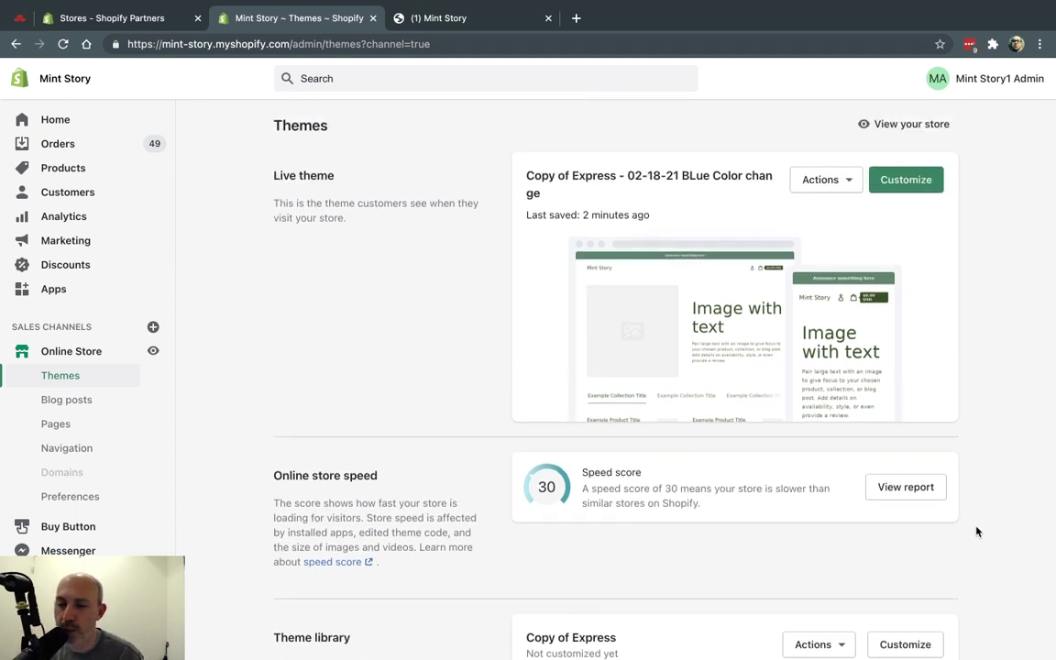